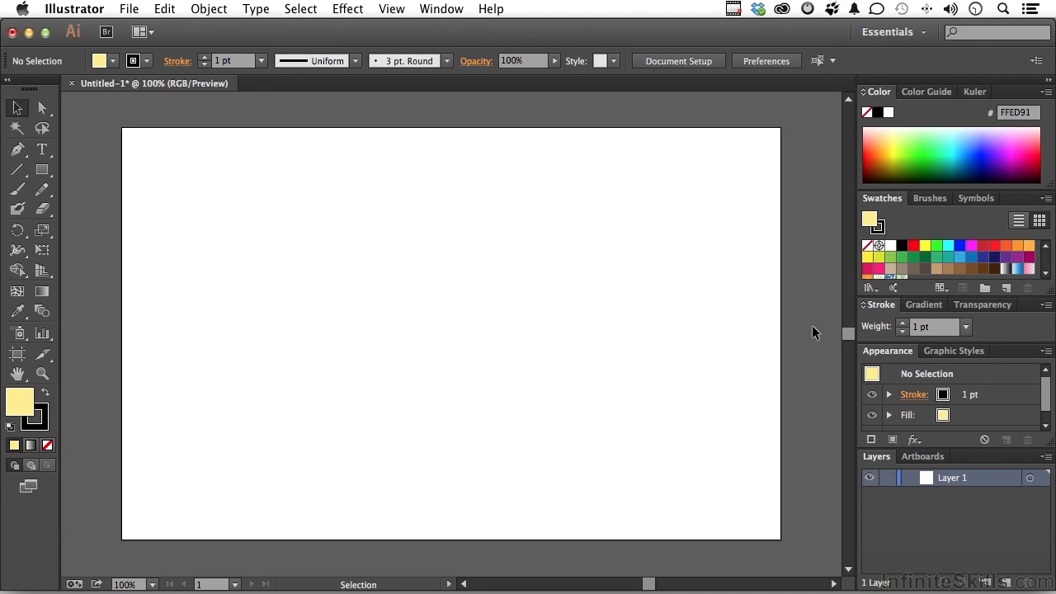
- Draw a pale yellow rectangle with the Rectangle tool in the artboard's upper-left area
click(42, 169)
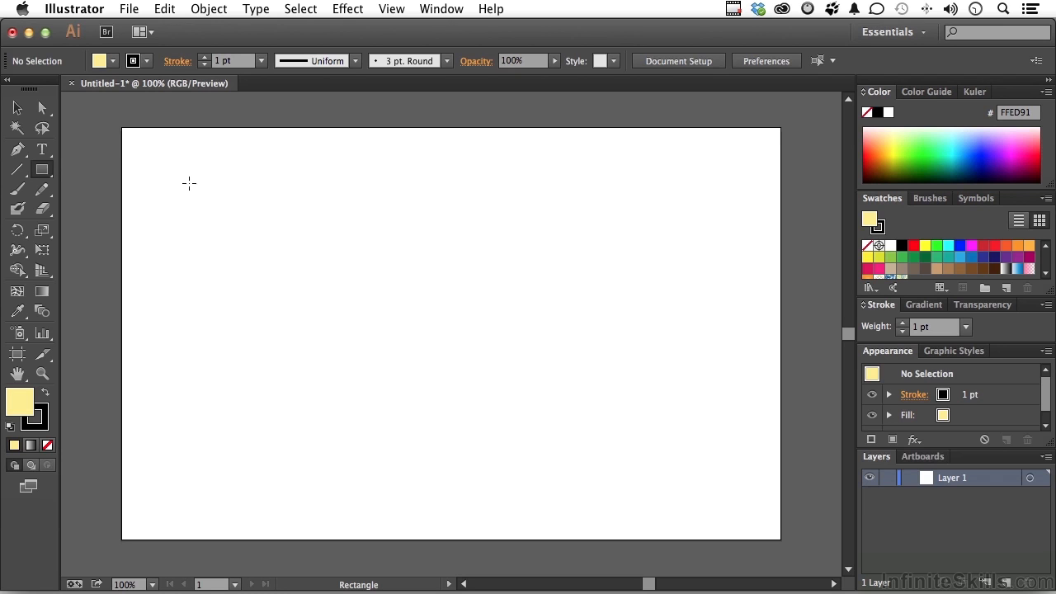
drag(189, 183, 503, 323)
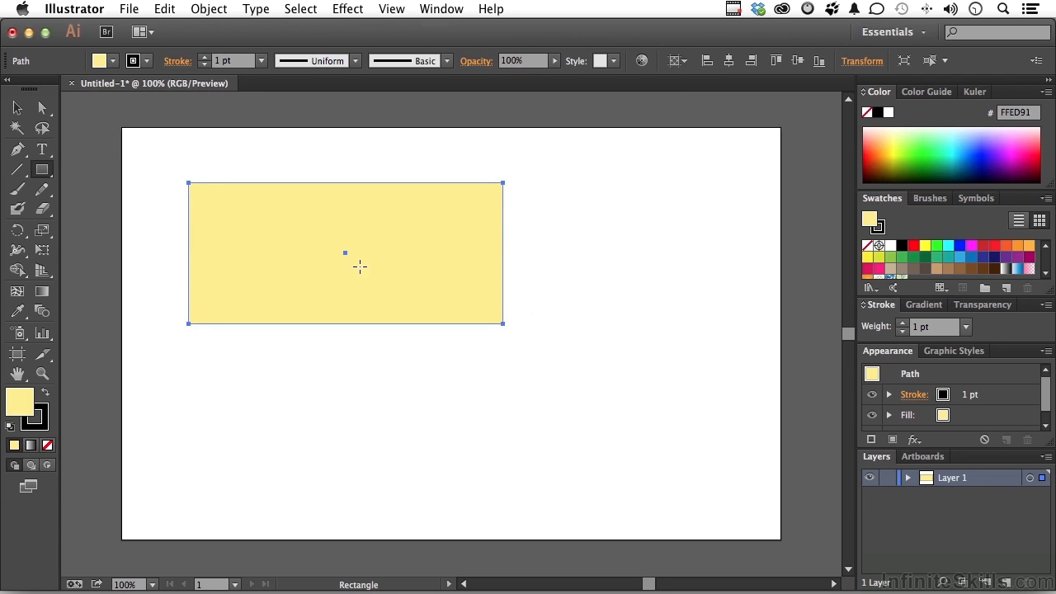
- Draw a three-point triangle with the Pen tool to the right of the rectangle
click(16, 155)
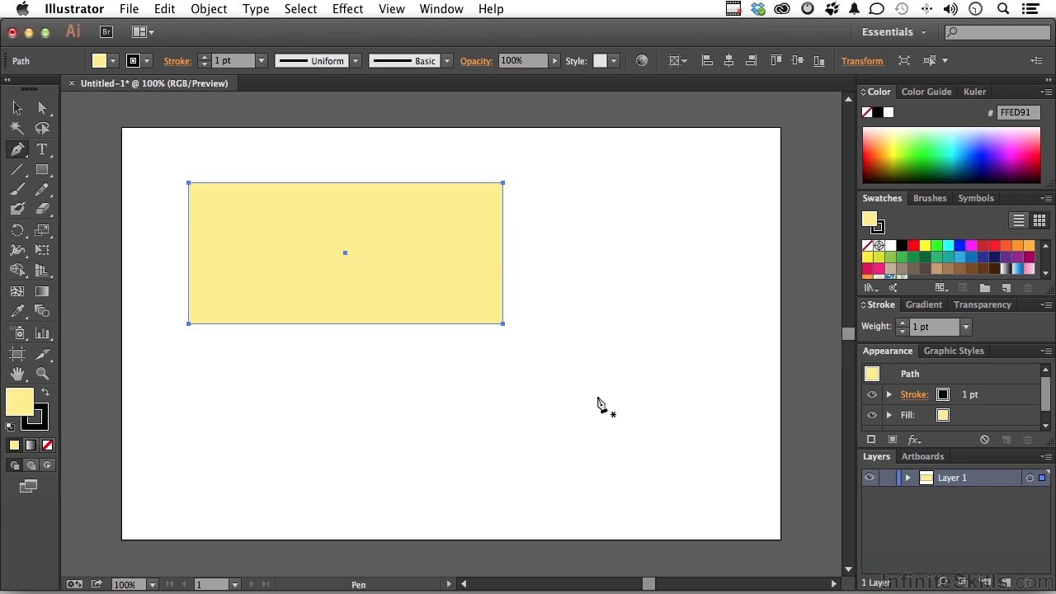
click(545, 391)
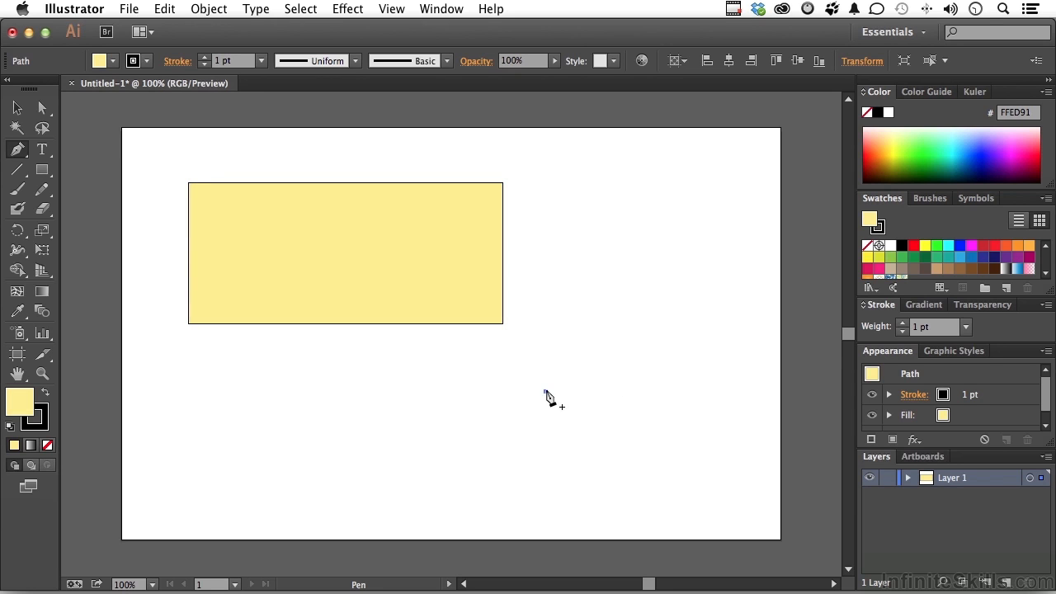
click(632, 193)
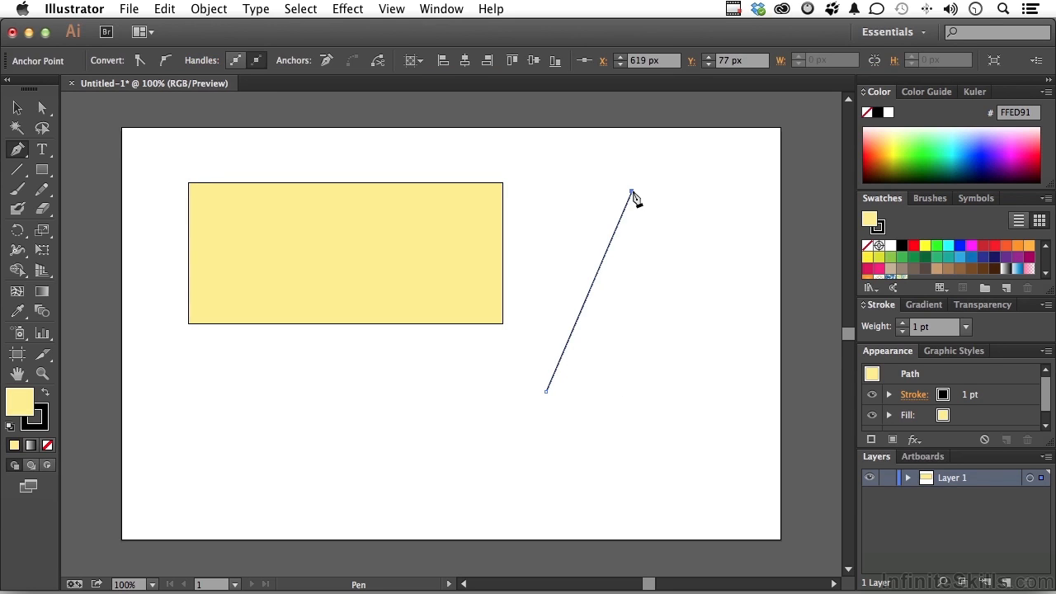
click(702, 387)
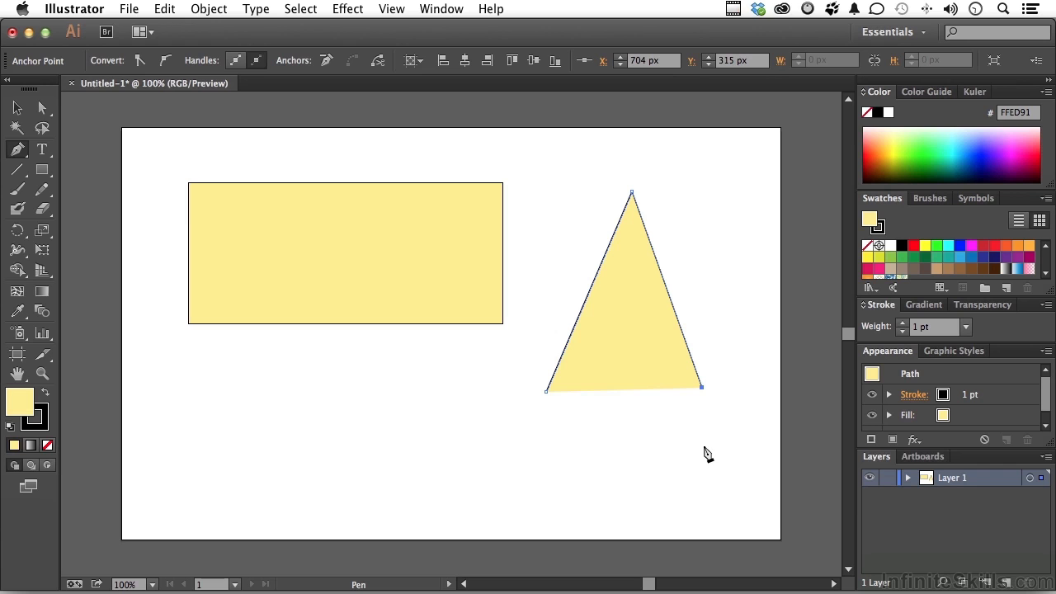
- Nudge the triangle's bottom-right anchor with the arrow keys to level the base, then deselect
click(43, 108)
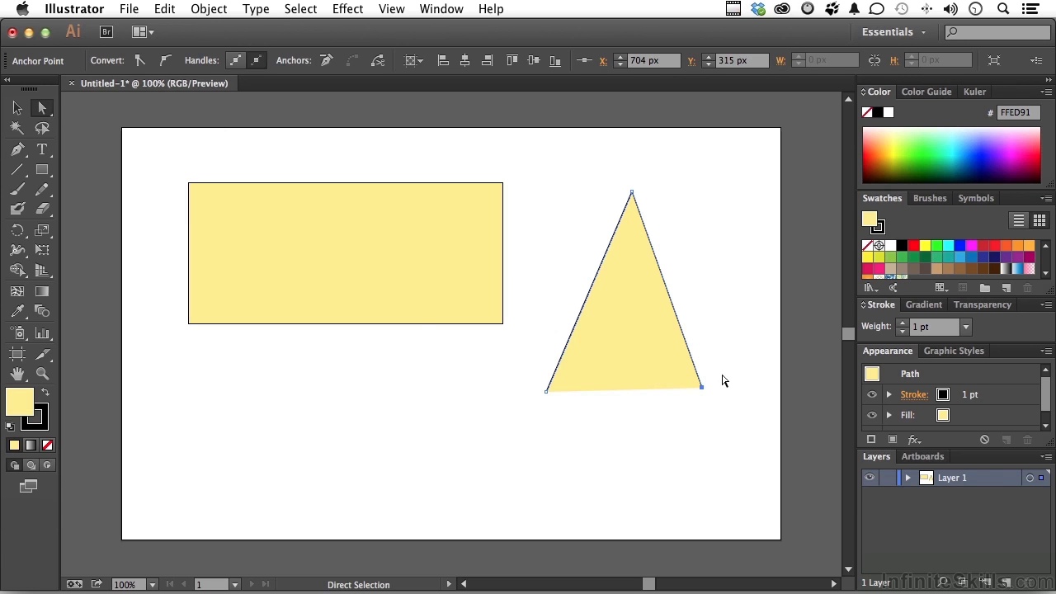
drag(723, 377, 688, 406)
key(Down)
key(Down)
key(Down)
key(Down)
key(Down)
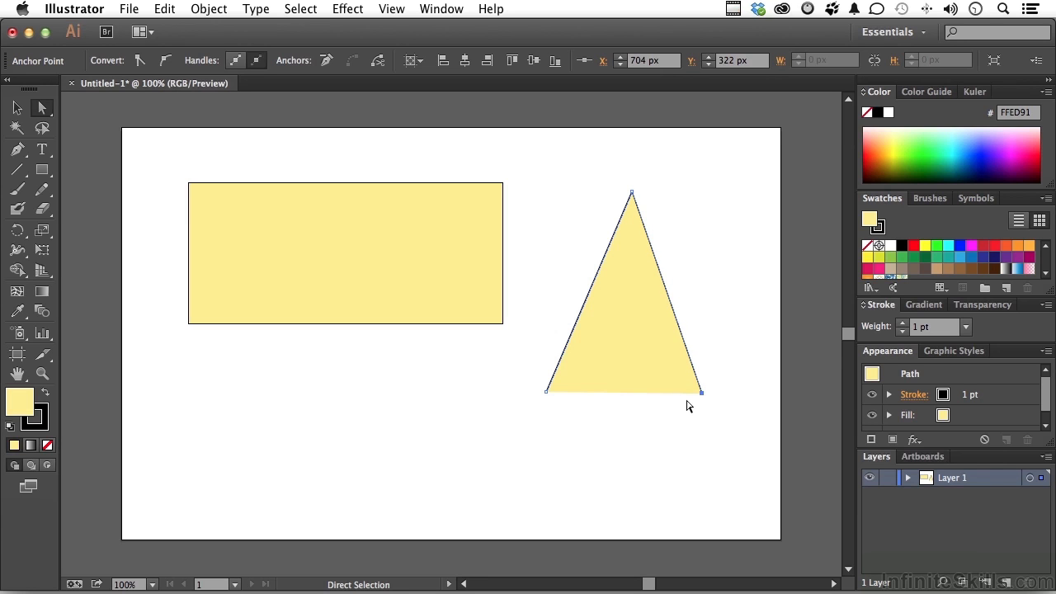
key(Up)
click(689, 405)
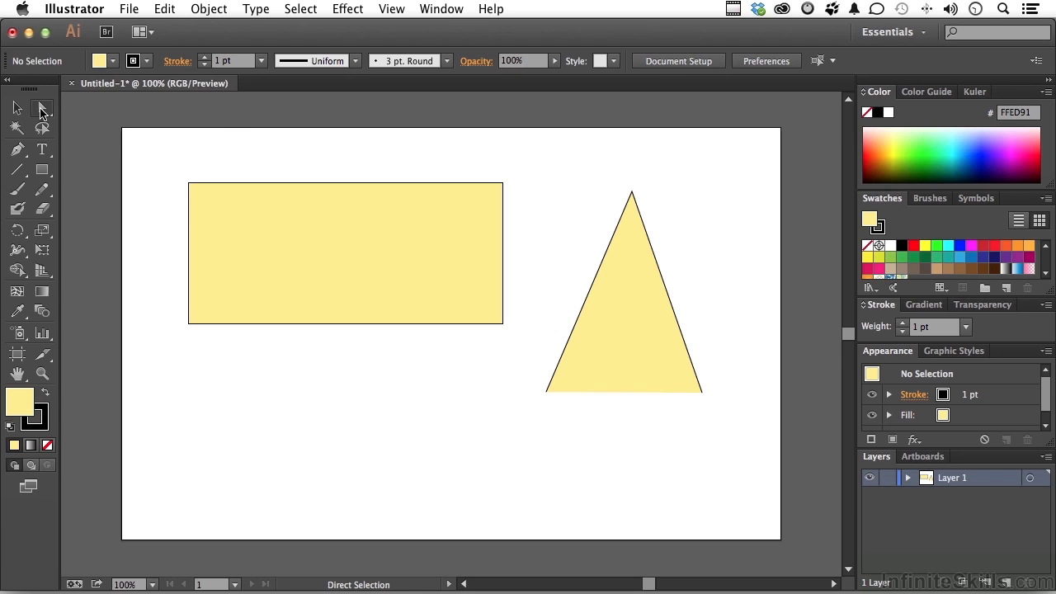
- Round all four rectangle corners by dragging its live corner widget inward
drag(41, 111, 99, 114)
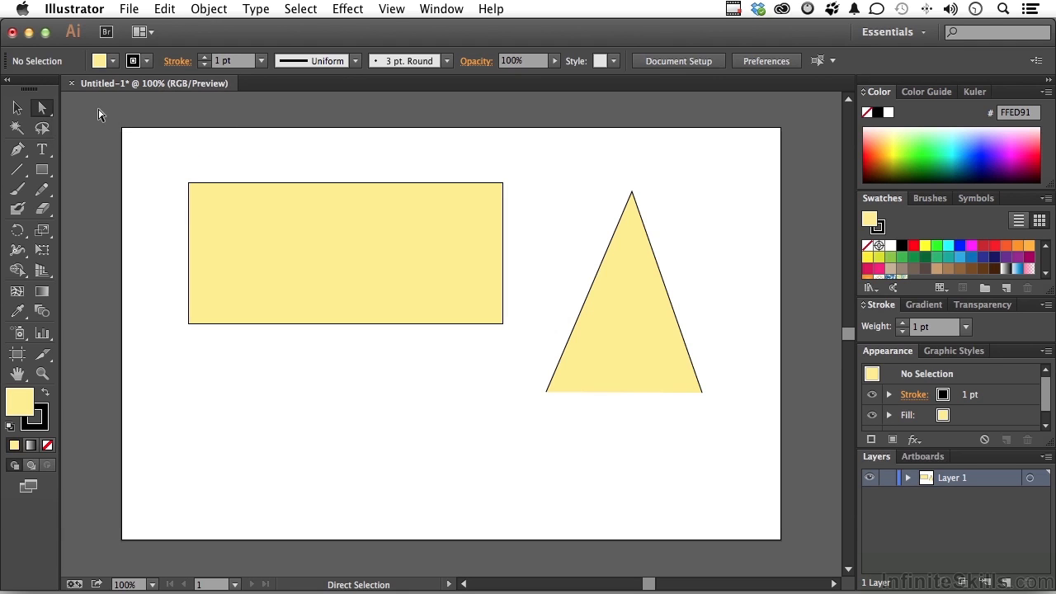
click(319, 241)
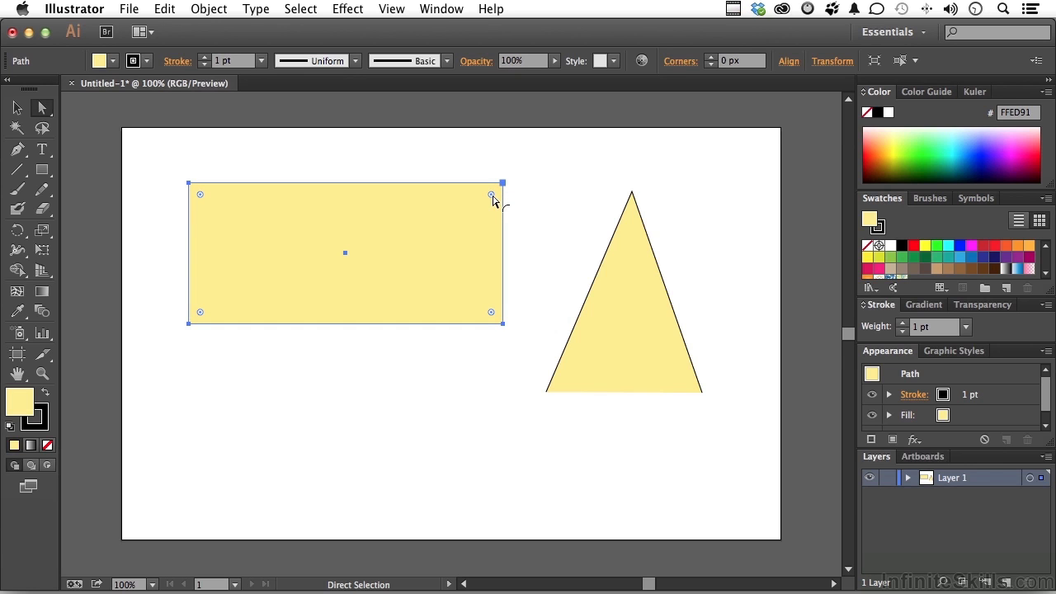
drag(492, 200, 475, 211)
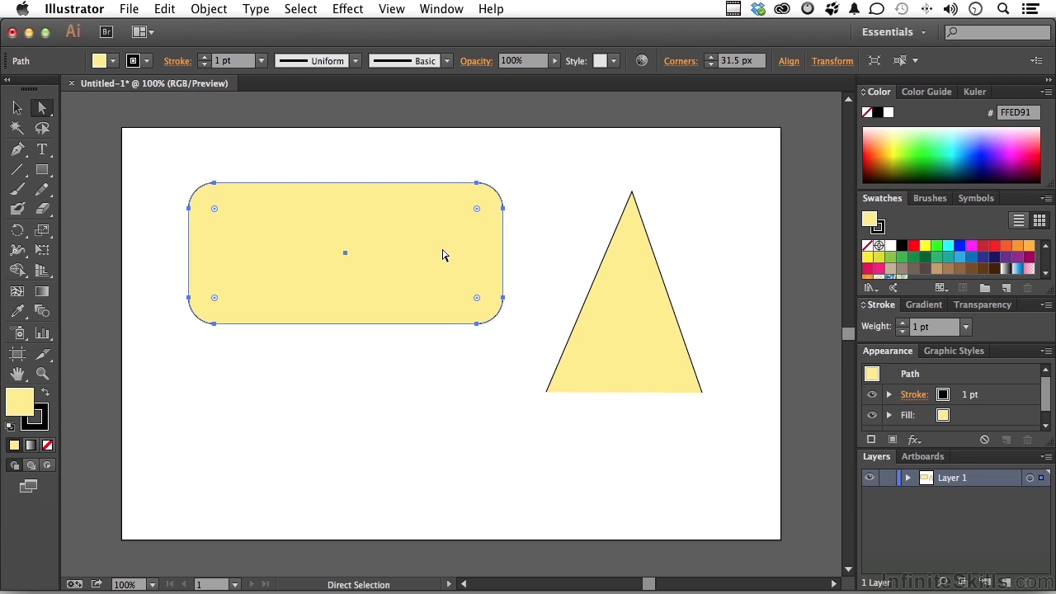
- Round the triangle's top anchor by dragging its corner widget down, then deselect
click(632, 297)
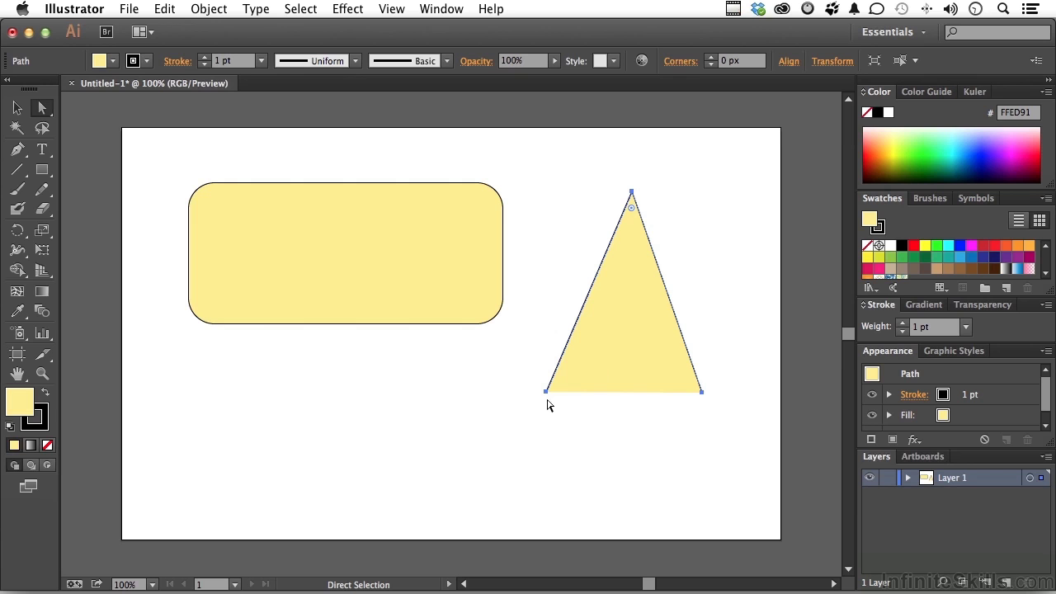
click(632, 207)
drag(632, 210, 632, 221)
click(684, 223)
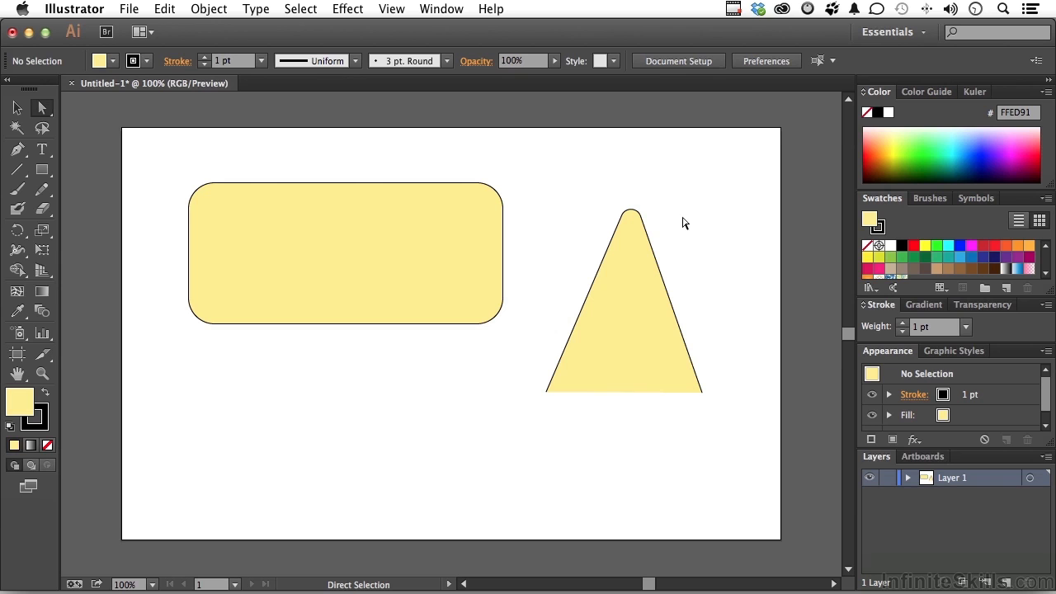
- Drag the corner widgets back out so the rectangle and triangle apex are sharp again
click(353, 239)
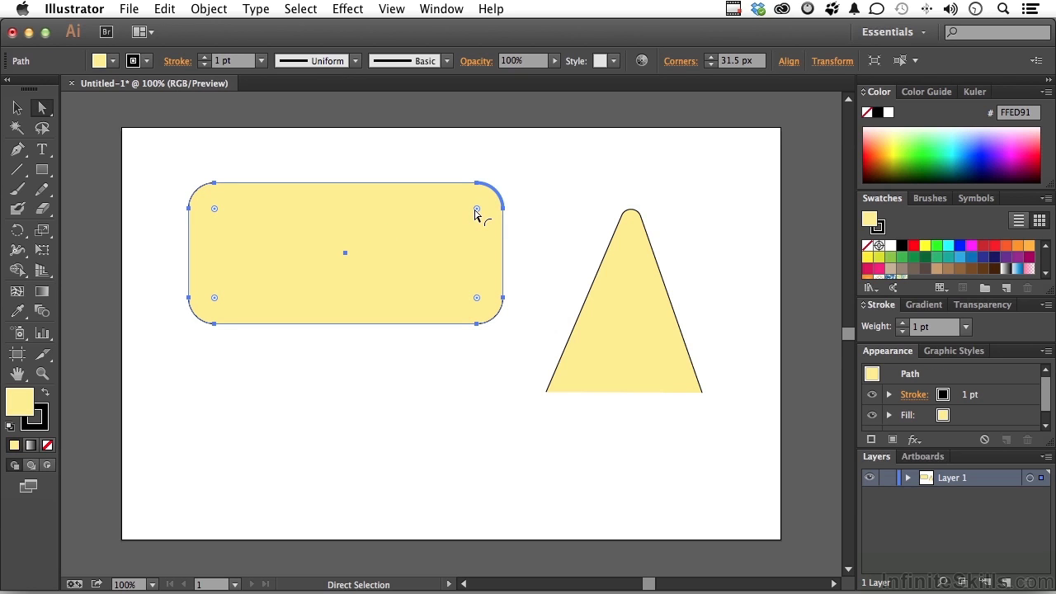
drag(477, 210, 530, 175)
click(642, 262)
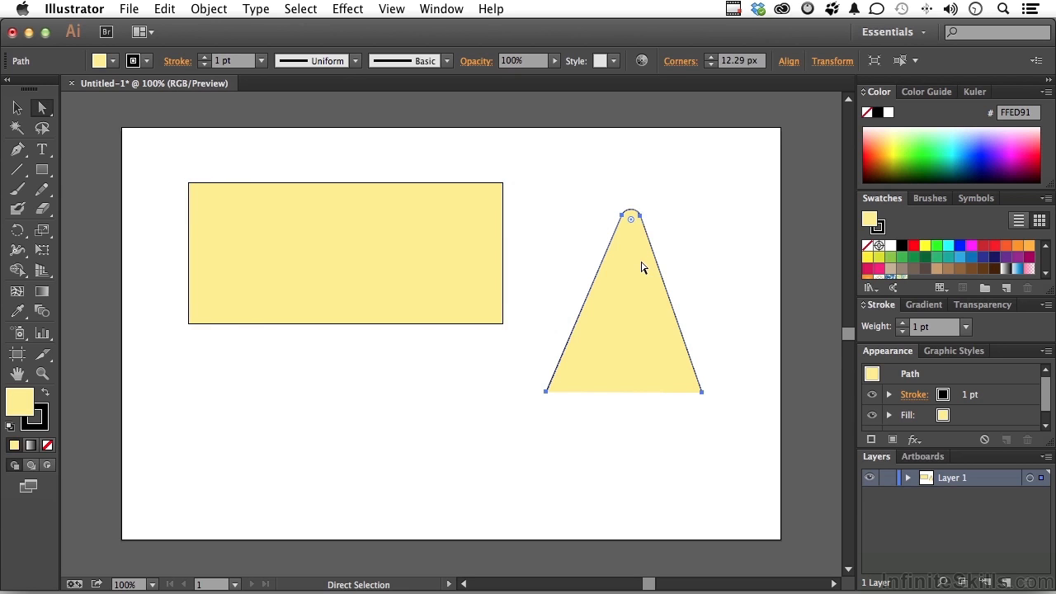
drag(631, 221, 633, 176)
- Round only the rectangle's top-left and bottom-right corners, then deselect
click(189, 184)
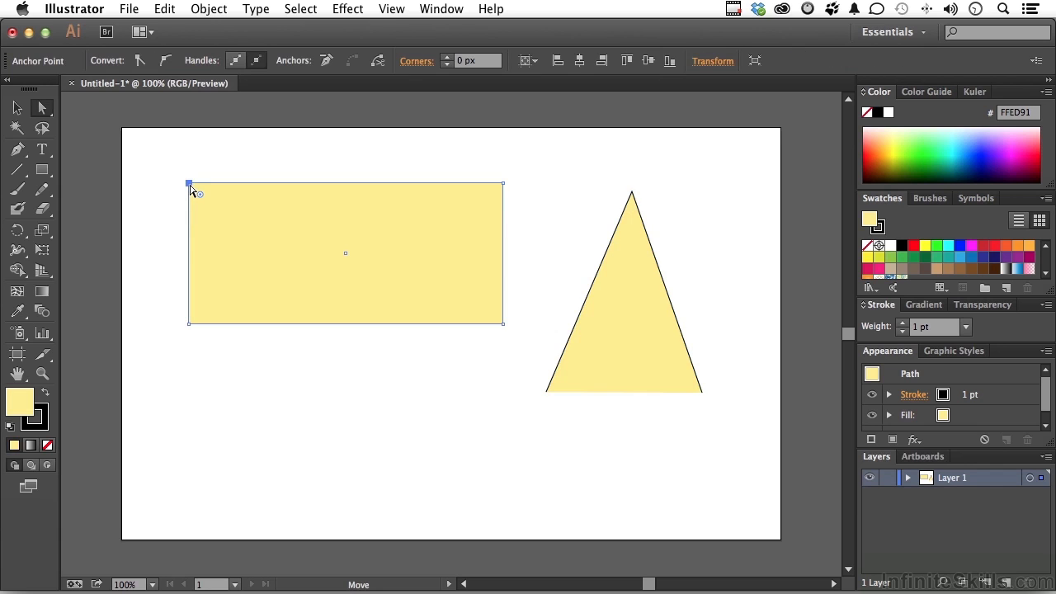
shift+click(504, 325)
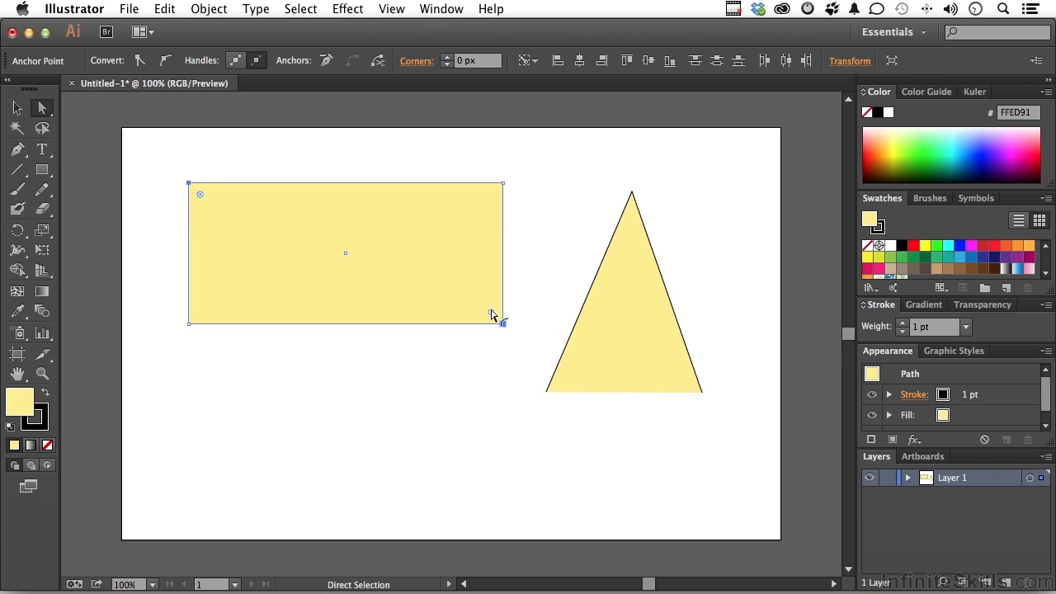
drag(493, 314, 465, 289)
click(476, 396)
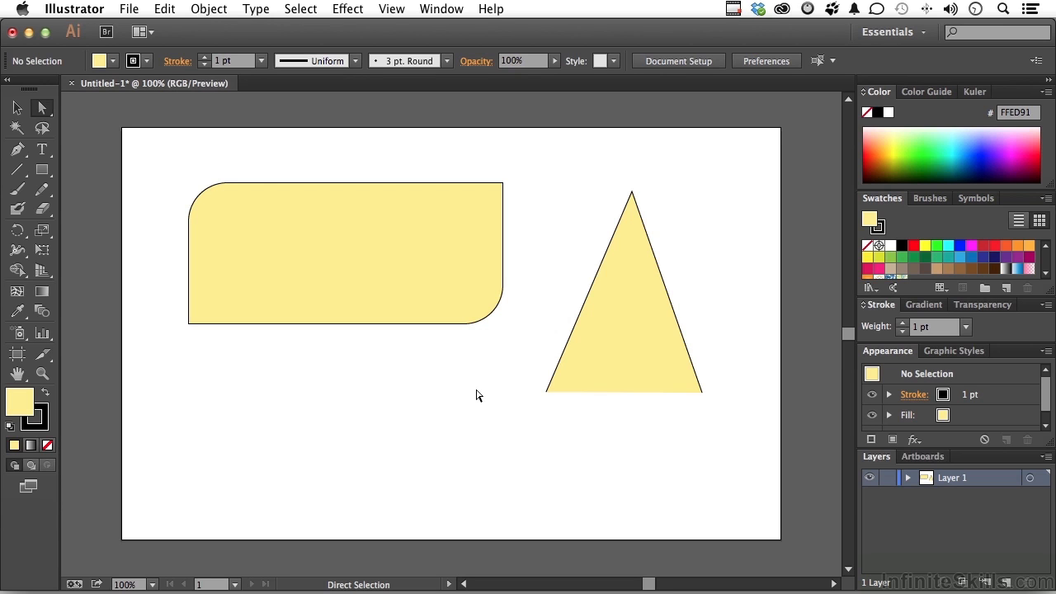
- Slightly round the triangle's apex and set its corner type to Inverted Round
click(609, 335)
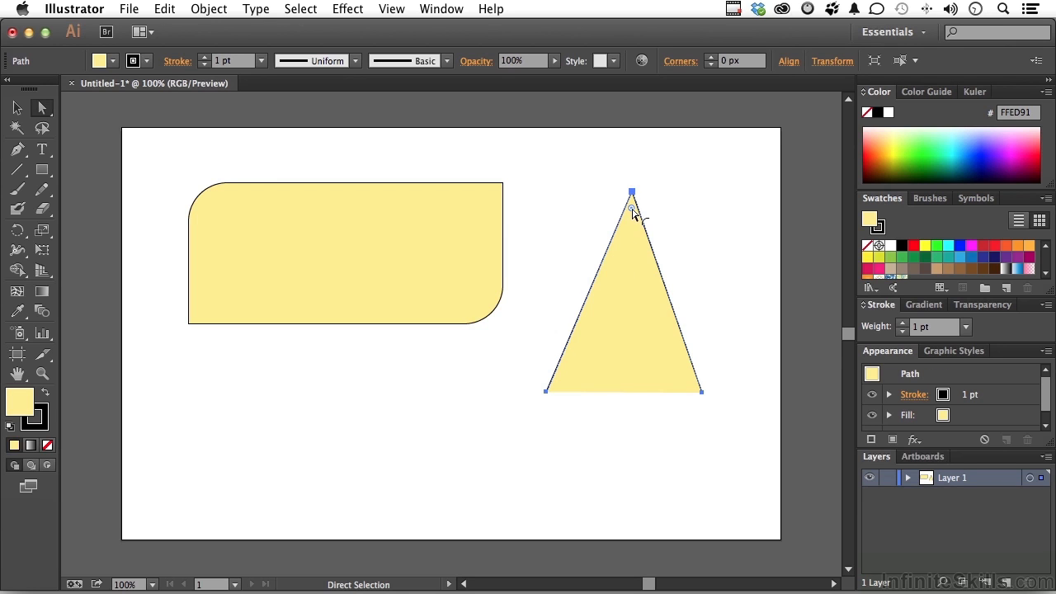
drag(632, 212, 633, 218)
double_click(632, 219)
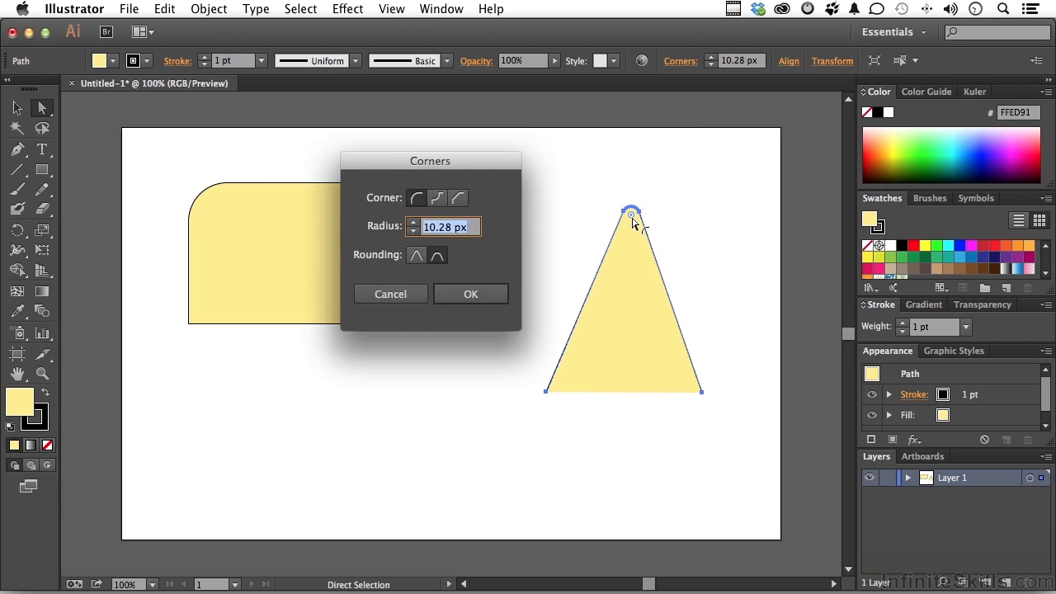
click(439, 204)
click(461, 203)
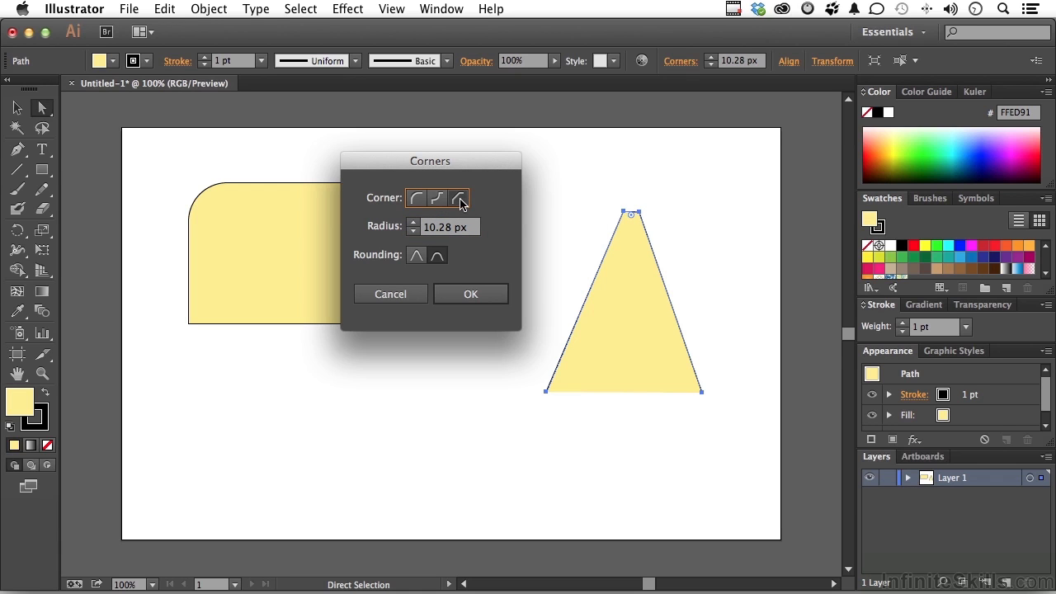
click(439, 203)
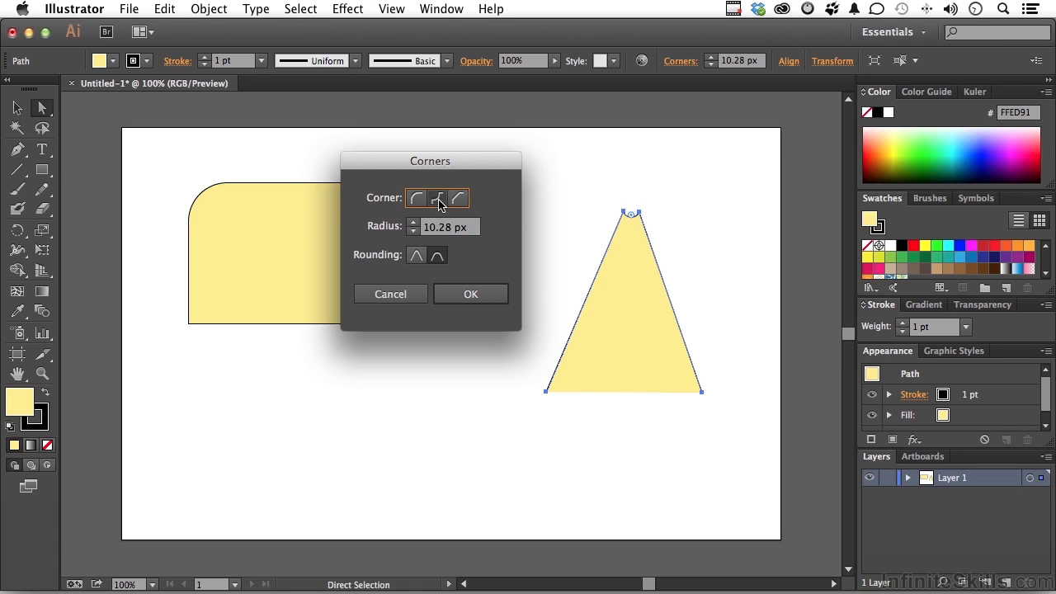
- Set the corner radius to 14 px with Relative rounding and apply
click(413, 223)
click(413, 223)
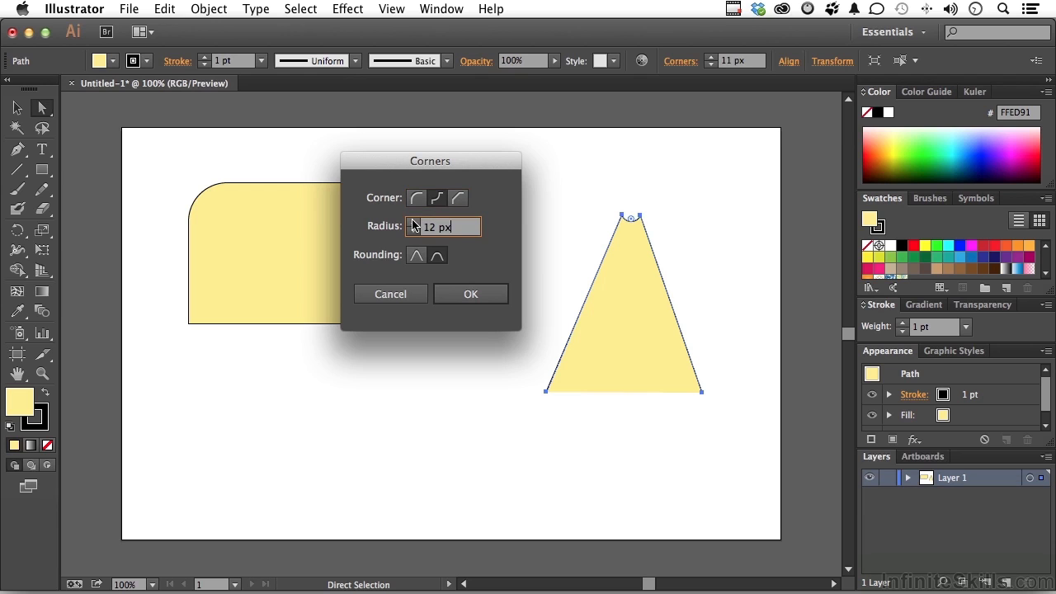
click(413, 223)
click(413, 222)
click(416, 257)
click(437, 257)
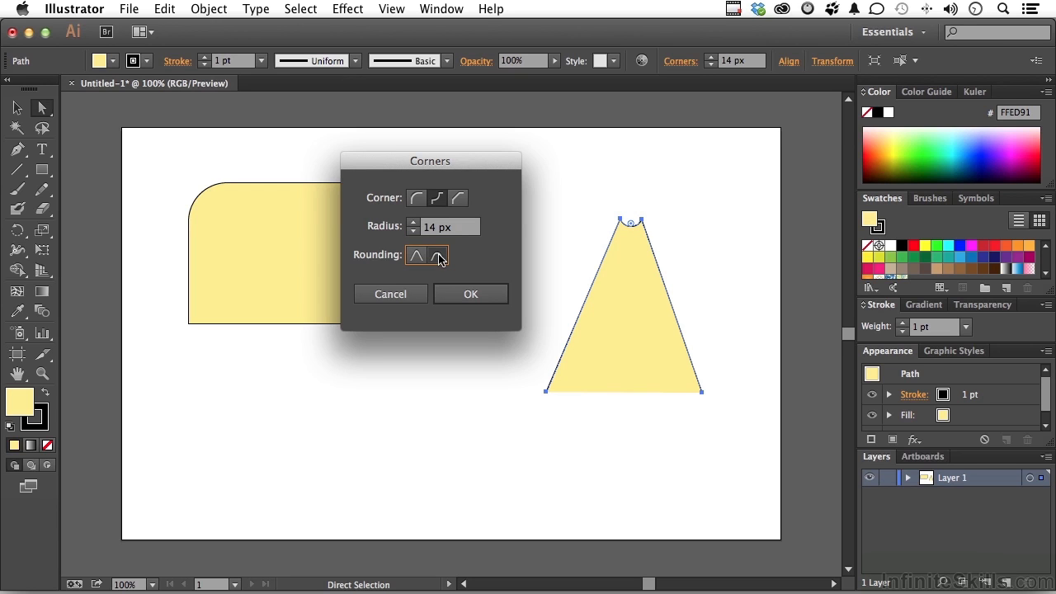
click(469, 294)
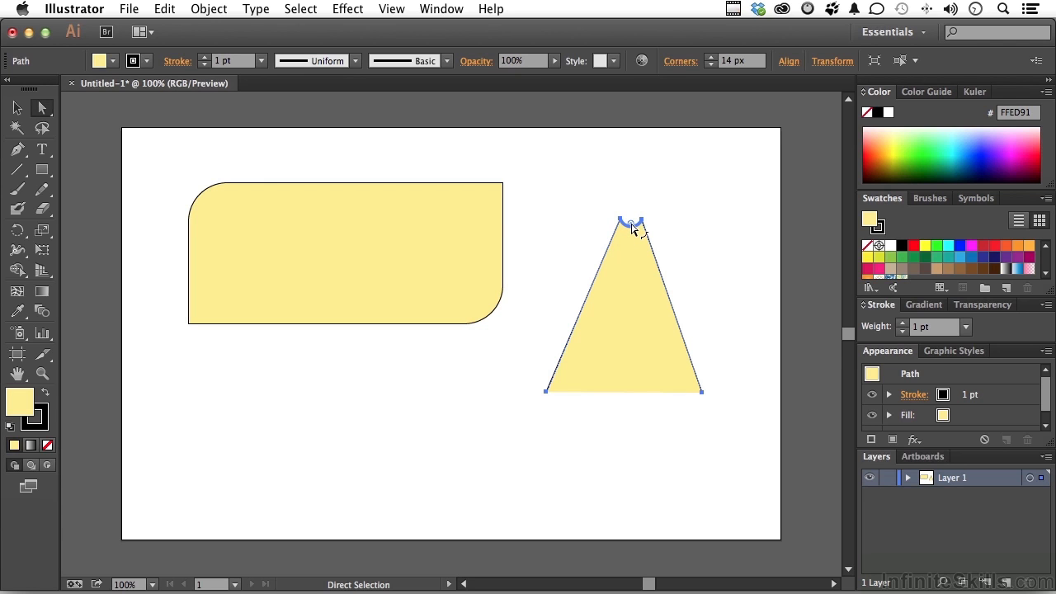
- Enlarge the inverted round, then Option-click its widget to cycle through chamfer, round and inverted round
drag(631, 229, 632, 241)
key(alt)
alt+click(630, 239)
alt+click(630, 239)
alt+click(631, 239)
alt+click(630, 239)
alt+click(630, 240)
alt+click(631, 239)
- Return the apex to a round, enlarge it, then drag it back to a sharp 0 px point
alt+click(630, 239)
alt+click(630, 239)
drag(631, 239, 637, 433)
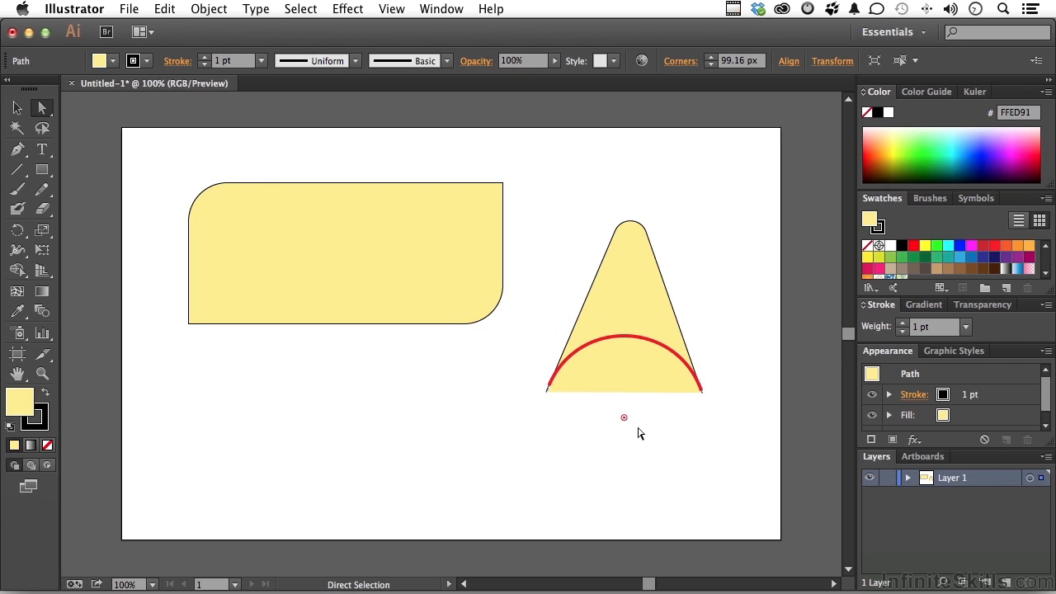
drag(638, 433, 635, 159)
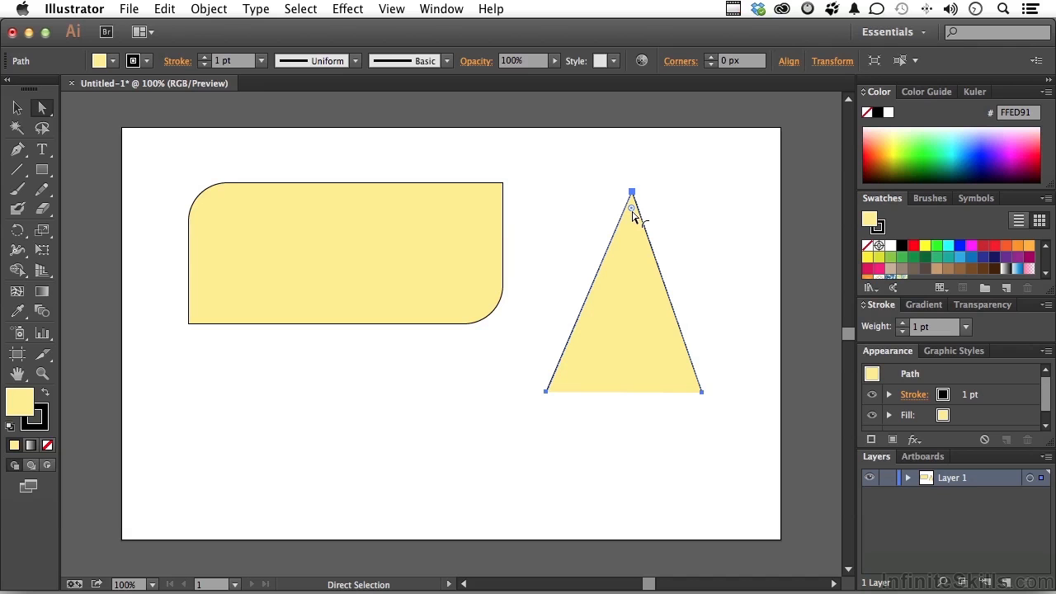
click(385, 9)
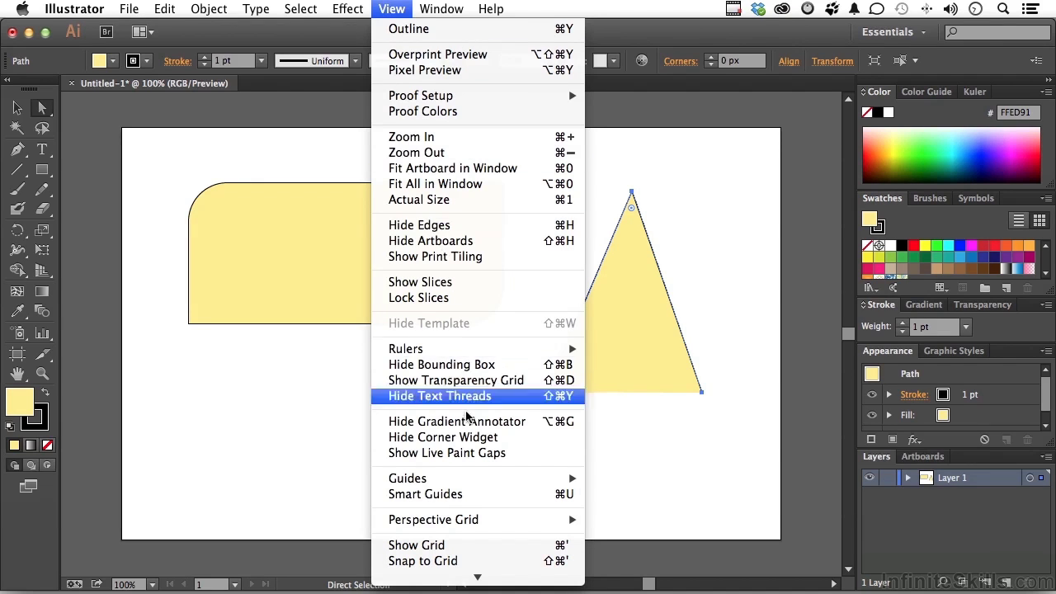
click(350, 441)
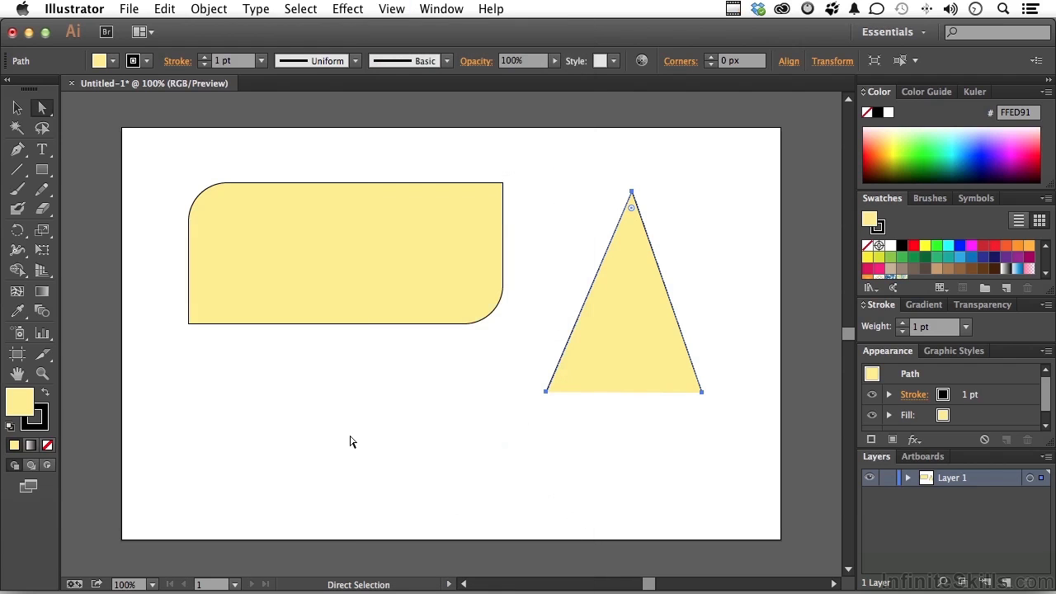